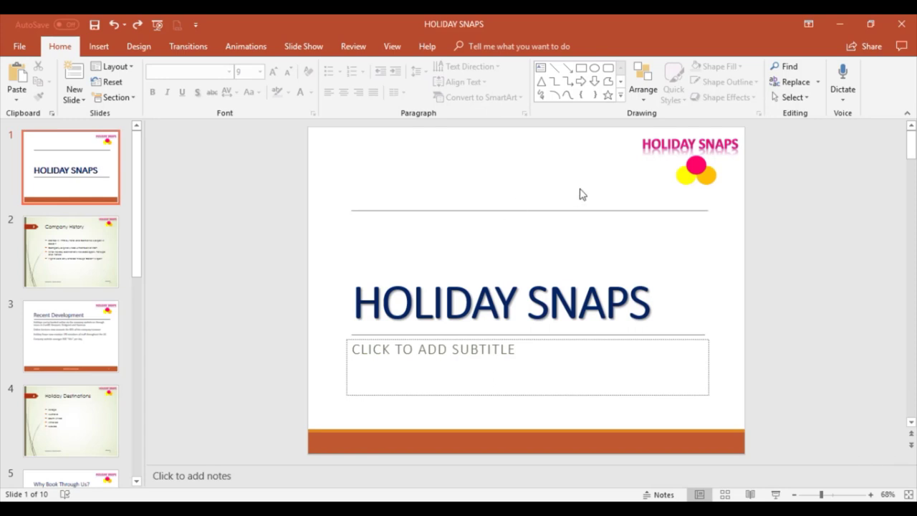
Step: Look at the Company History slide, then return to the HOLIDAY SNAPS title slide
left_click(392, 47)
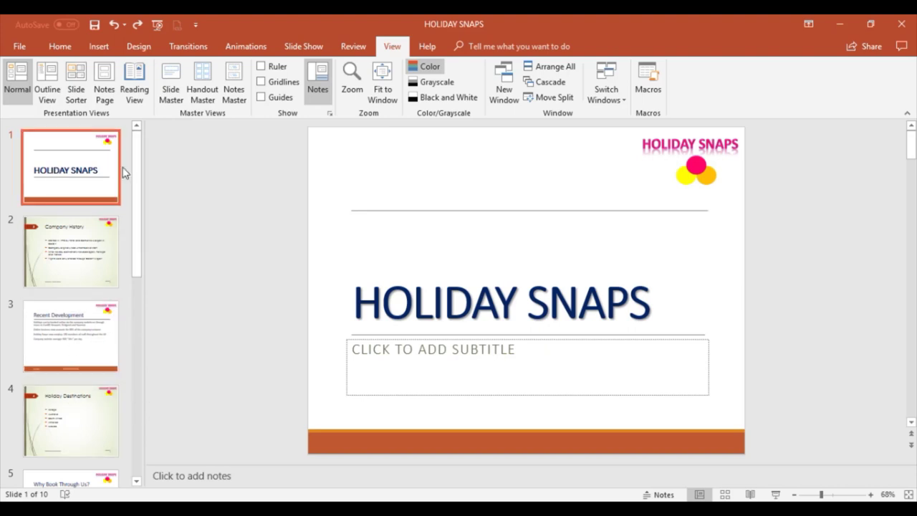
left_click(61, 240)
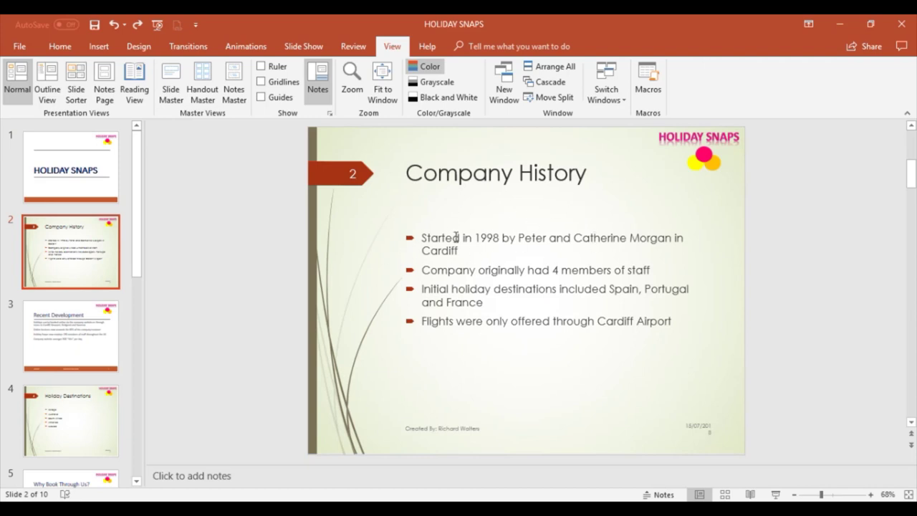
left_click(34, 186)
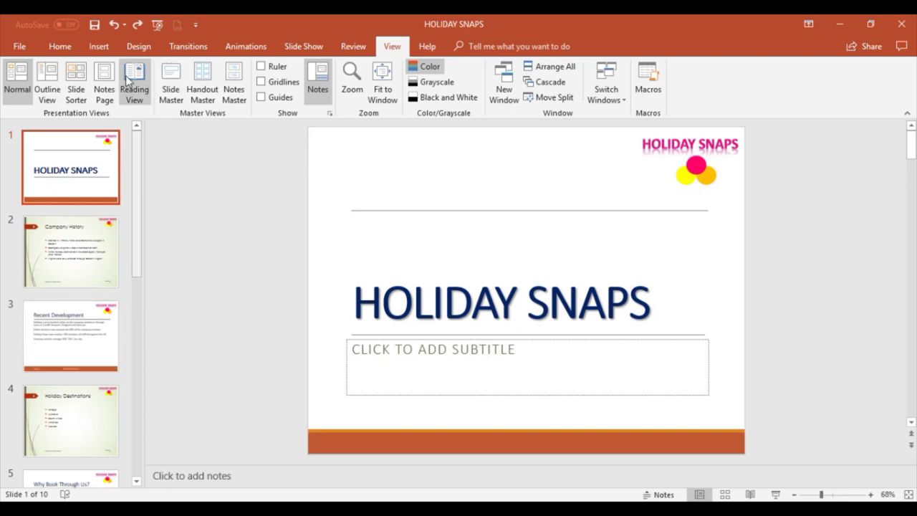
Step: Enter Slide Master view, select the first master and preview the Themes gallery without applying one
left_click(171, 78)
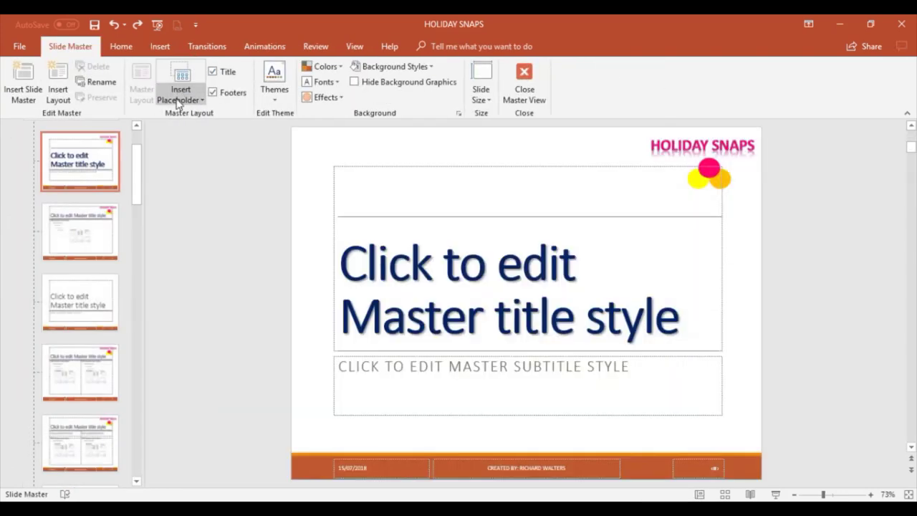
left_click_drag(139, 176, 138, 145)
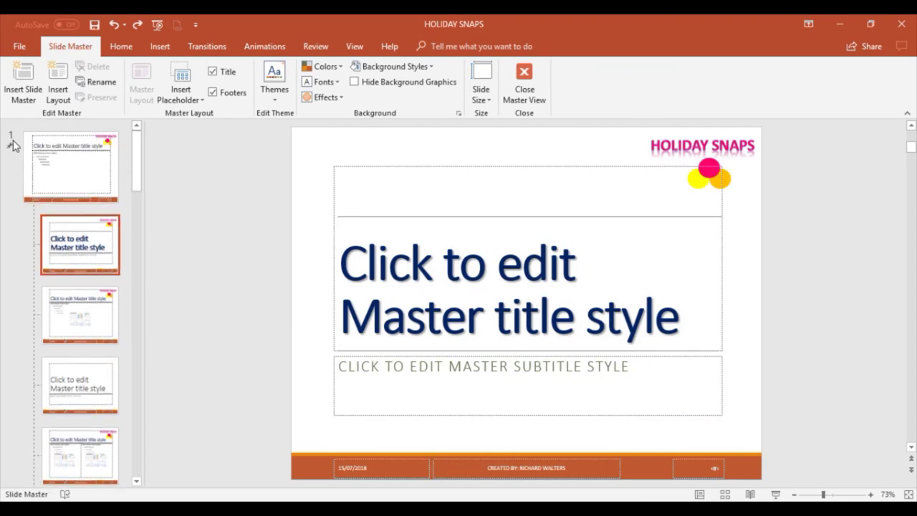
left_click(55, 149)
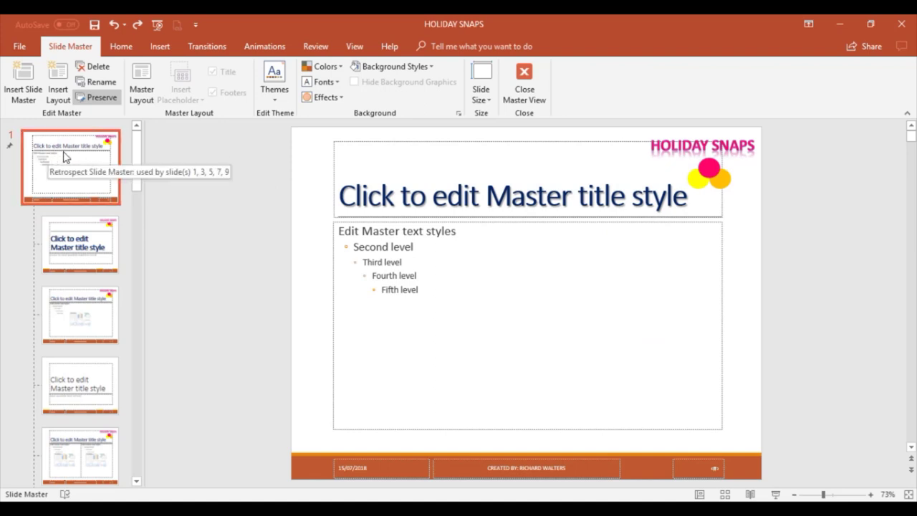
left_click(277, 100)
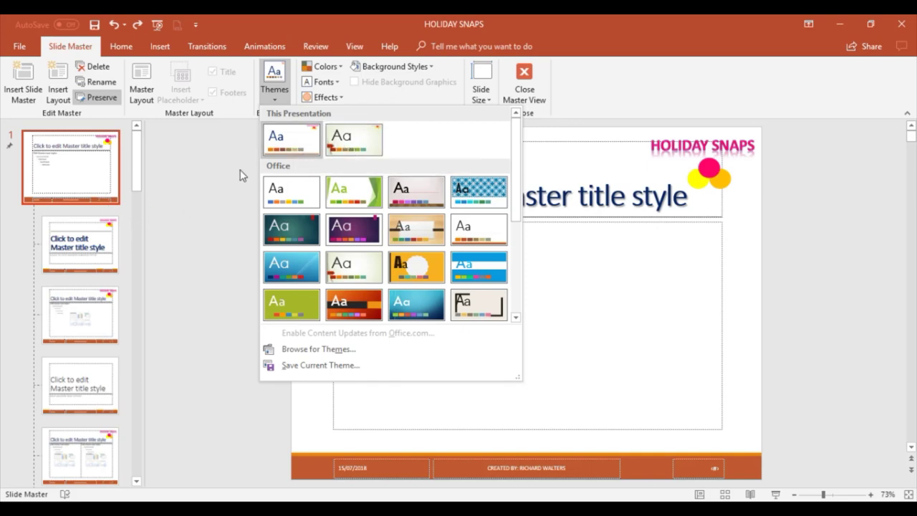
left_click(81, 244)
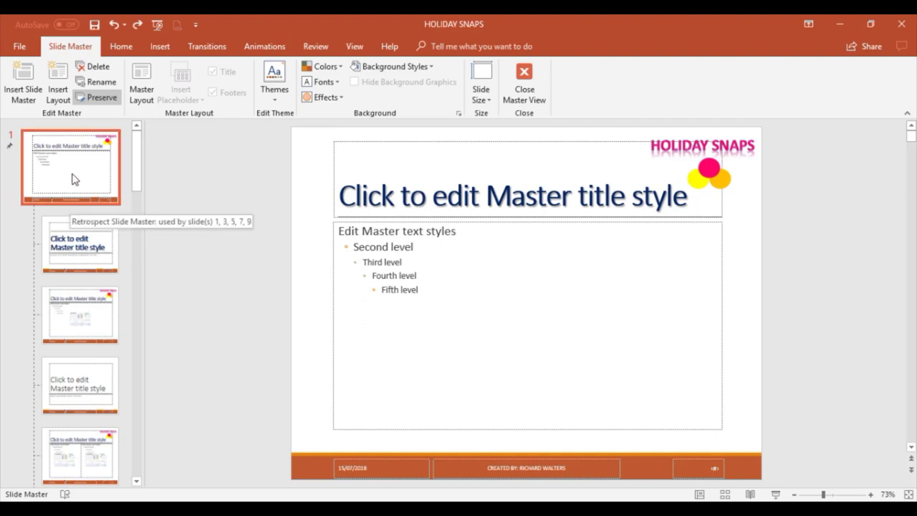
Step: Select the green second slide master, then the first master's Vertical Title and Text layout
scroll(79, 208, "down", 2)
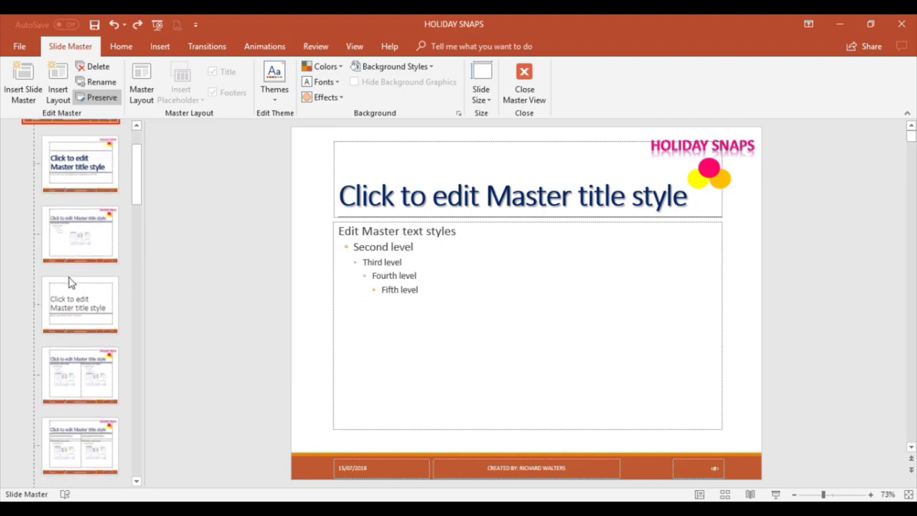
scroll(81, 286, "down", 5)
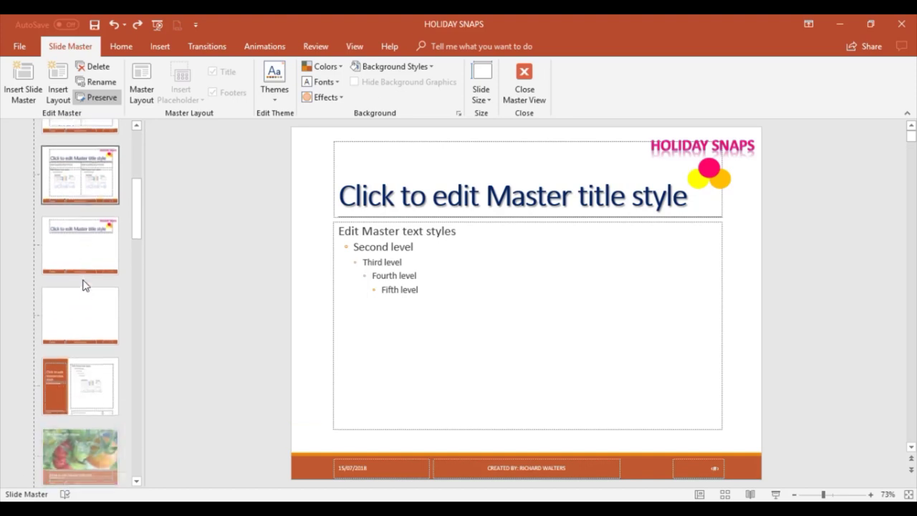
scroll(88, 362, "down", 6)
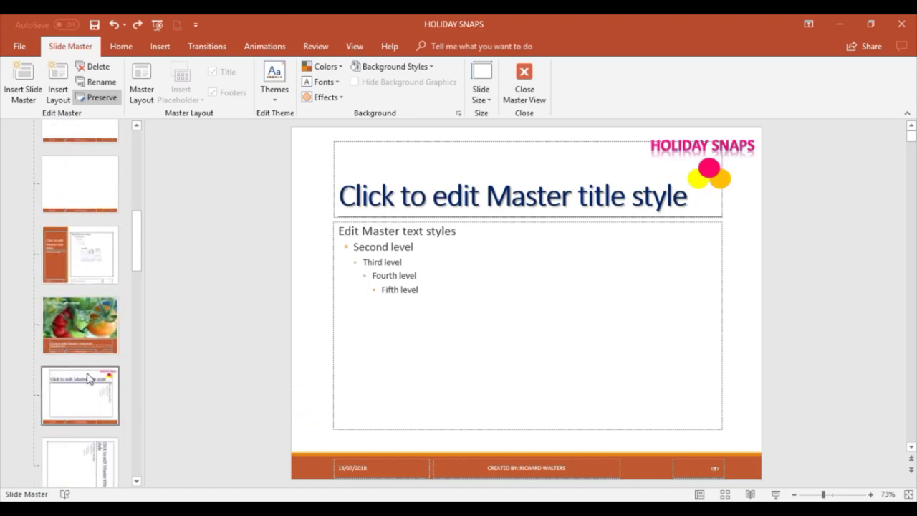
scroll(88, 369, "down", 2)
left_click(68, 341)
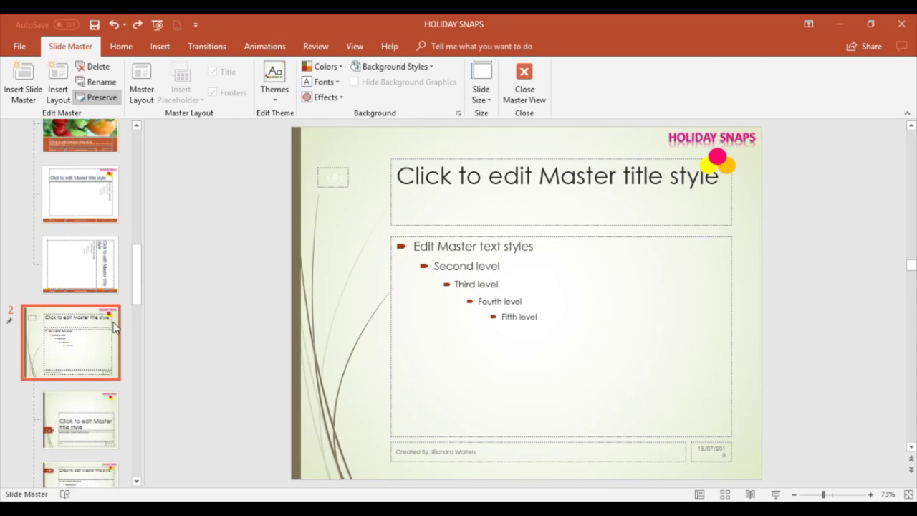
scroll(79, 333, "down", 12)
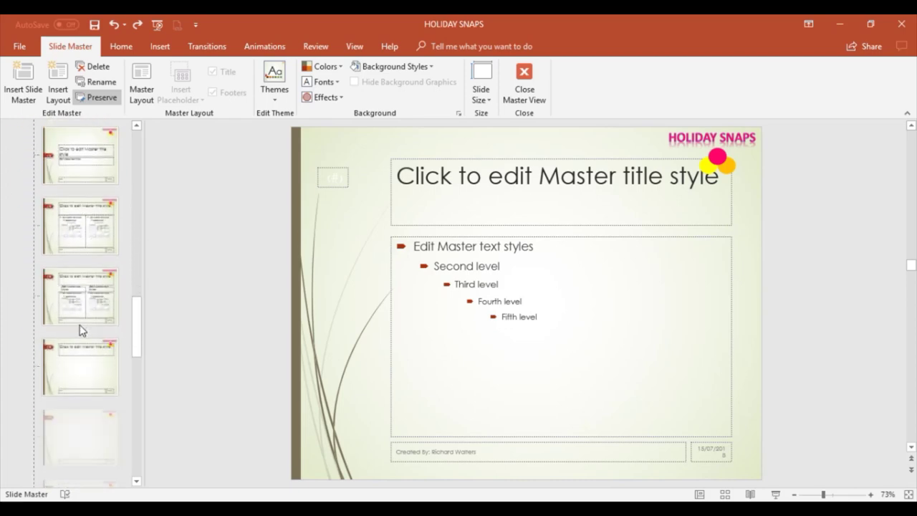
scroll(81, 331, "down", 10)
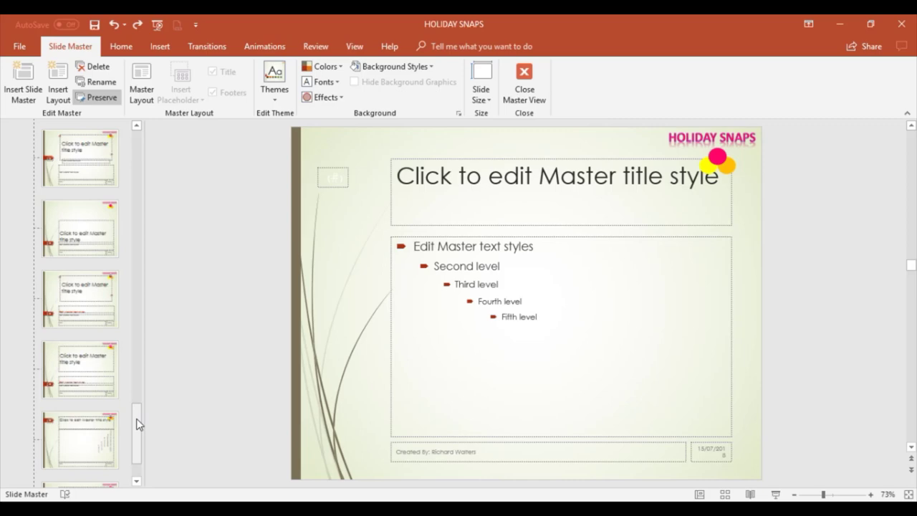
left_click_drag(138, 424, 129, 235)
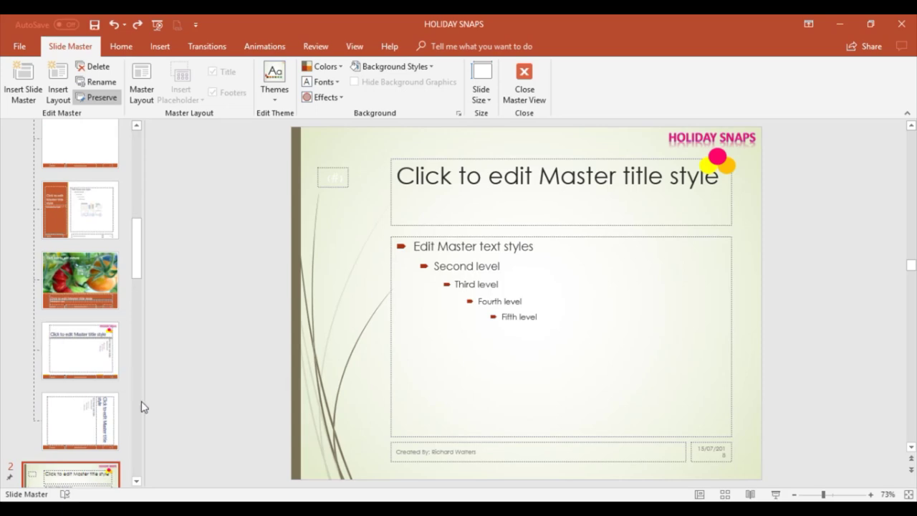
left_click(80, 423)
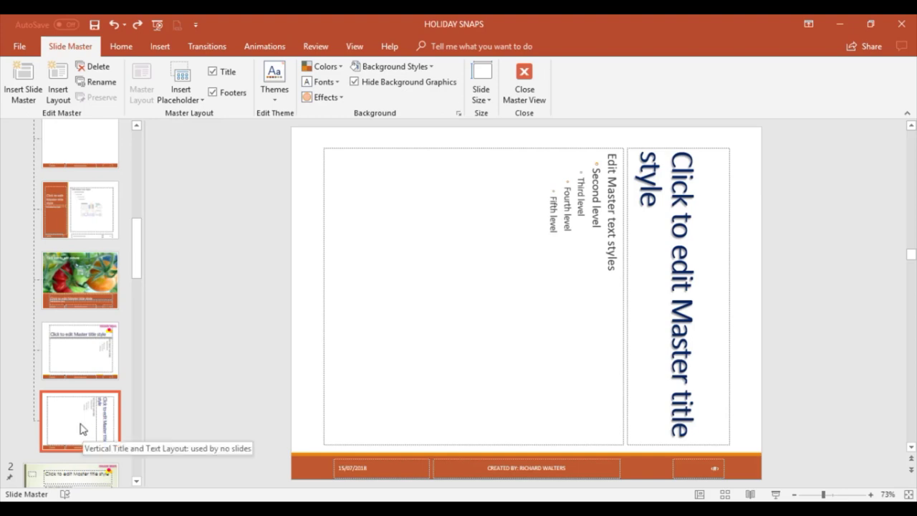
Step: Insert a new custom layout with title and footers after the first master's vertical layout
left_click(54, 79)
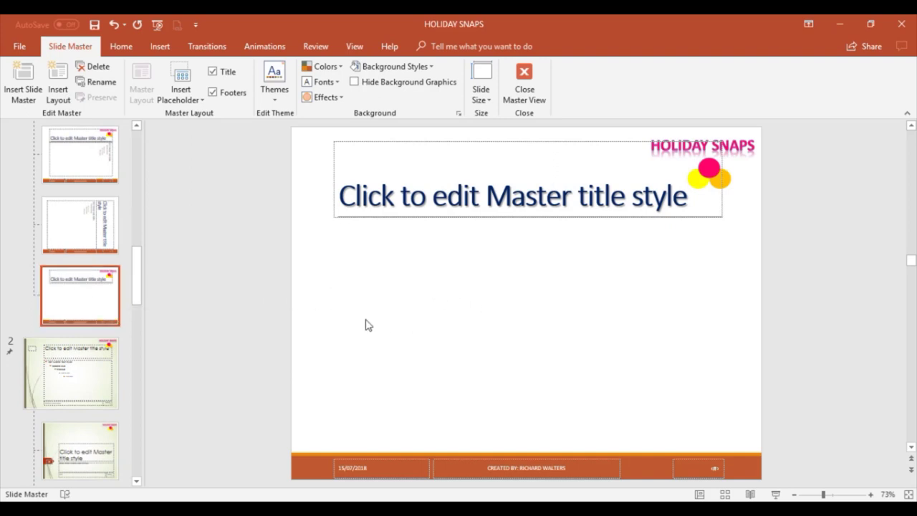
Step: Replace the layout name 'Custom Layout' with 'Holiday Snaps Slide'
right_click(92, 309)
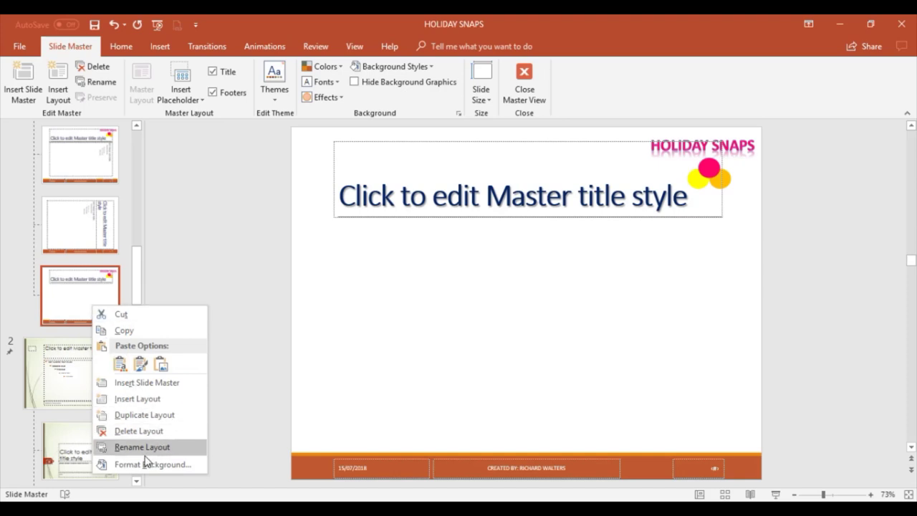
left_click(144, 447)
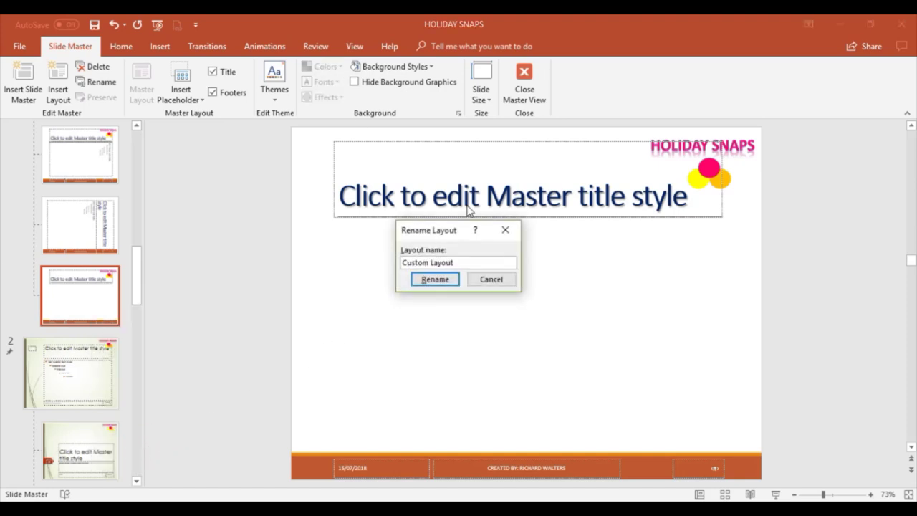
left_click_drag(462, 266, 382, 264)
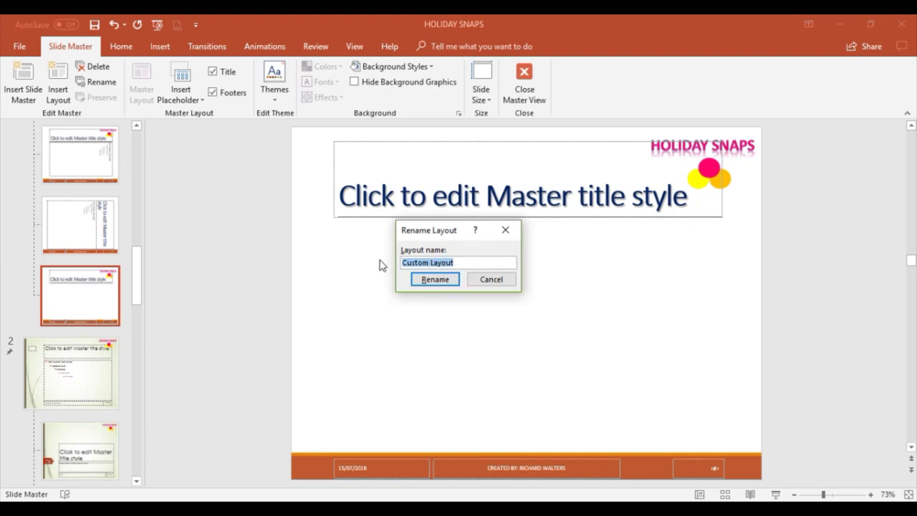
type("Holiday Snaps Slide")
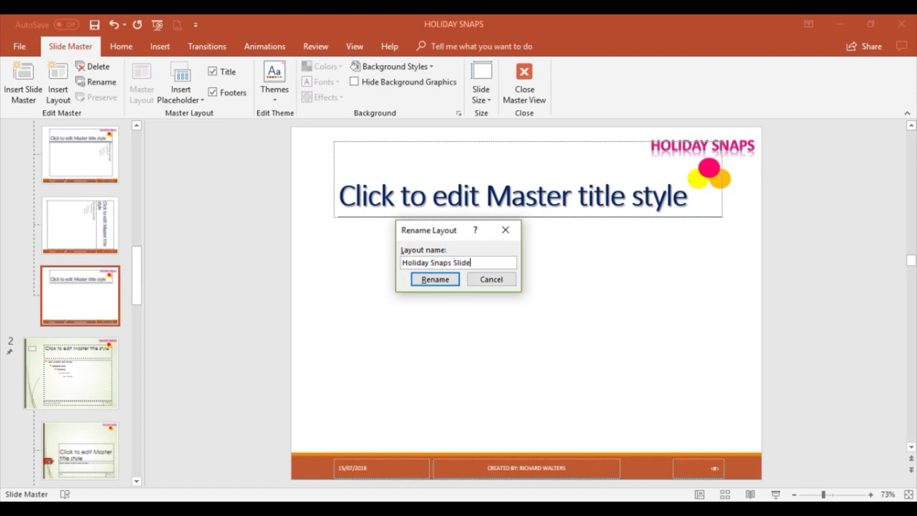
left_click(427, 281)
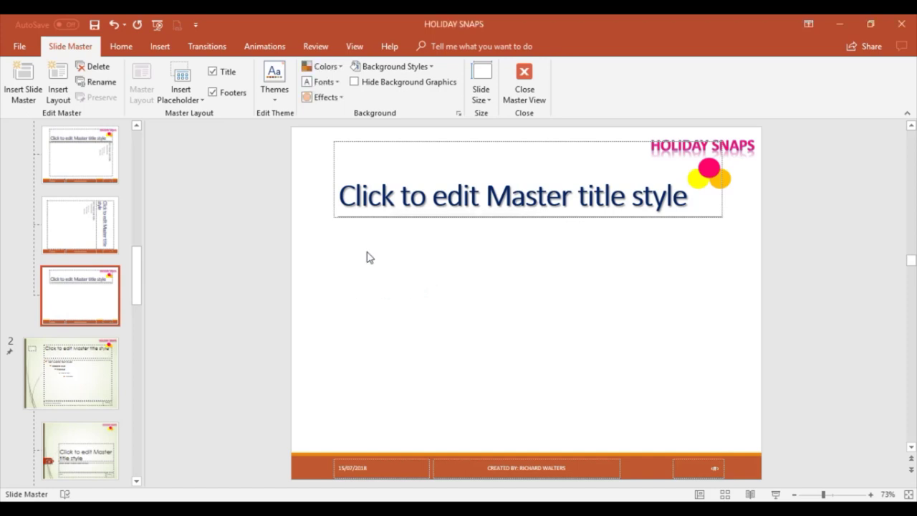
Step: Draw a text placeholder down the left side of the Holiday Snaps layout
left_click(203, 102)
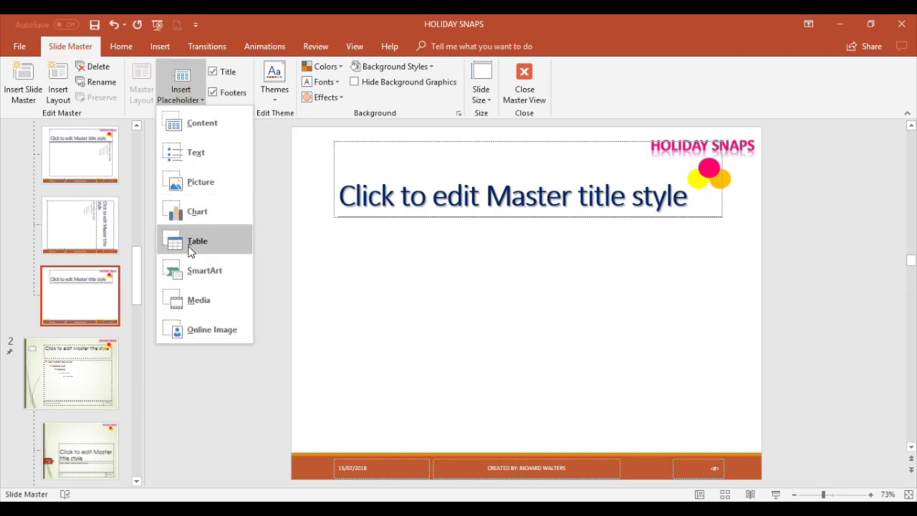
left_click(192, 156)
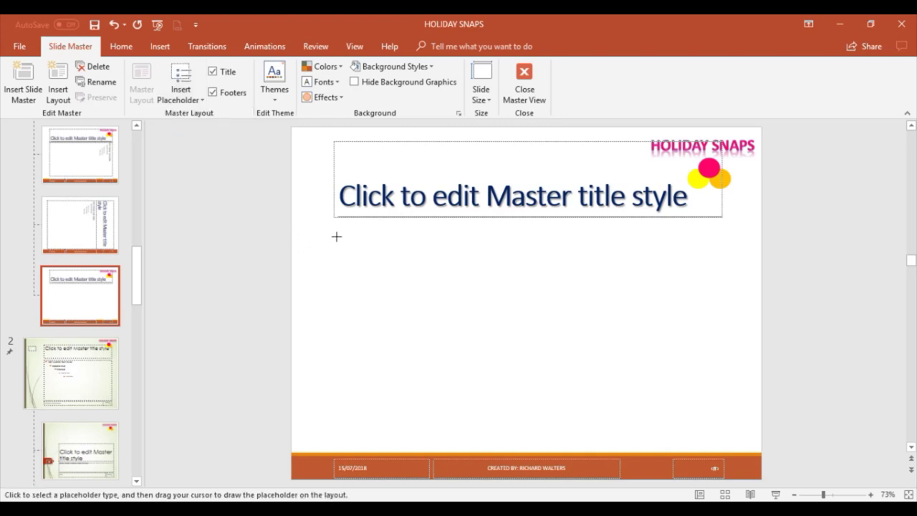
mouse_move(335, 236)
left_mouse_down()
mouse_move(415, 258)
mouse_move(460, 323)
mouse_move(466, 373)
mouse_move(504, 439)
left_mouse_up()
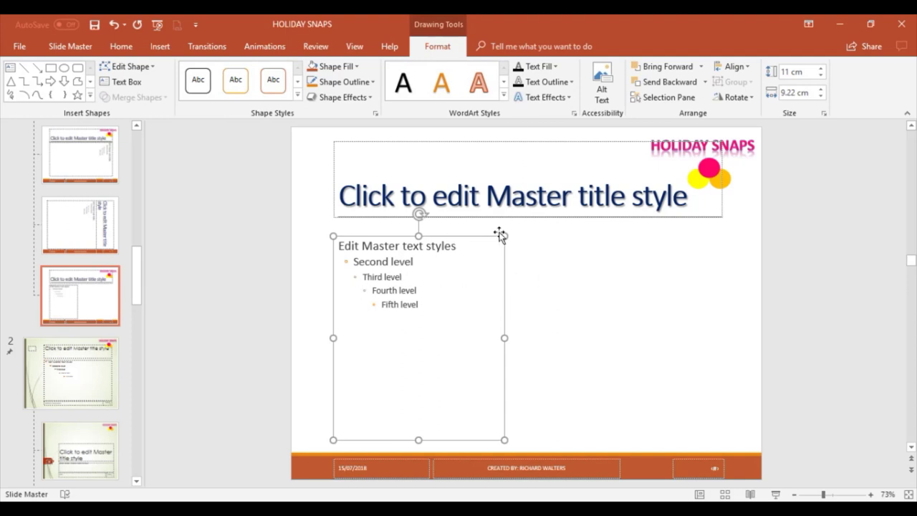
left_click(533, 250)
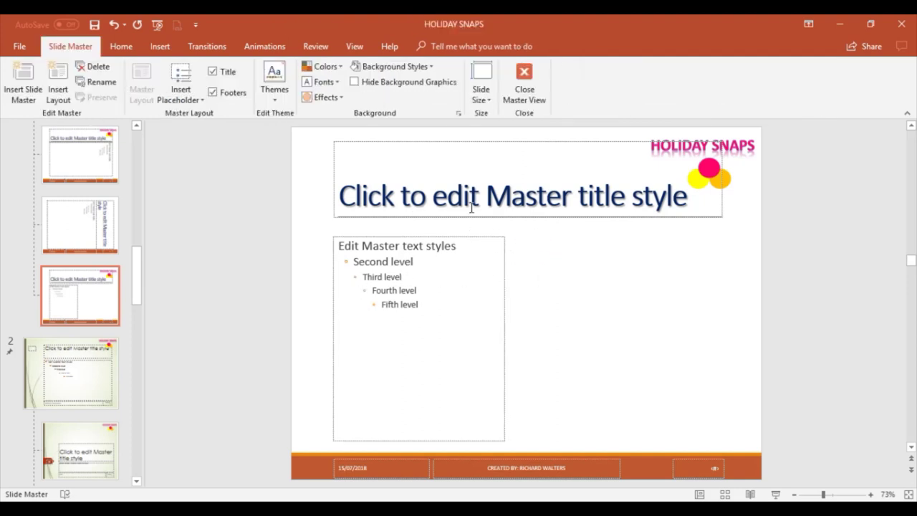
Step: Draw a chart placeholder at the upper right of the layout
left_click(200, 102)
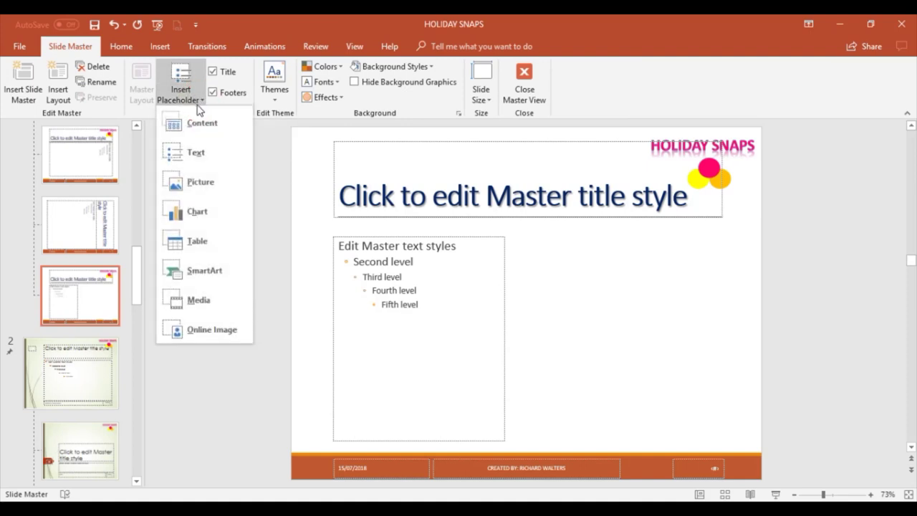
left_click(189, 213)
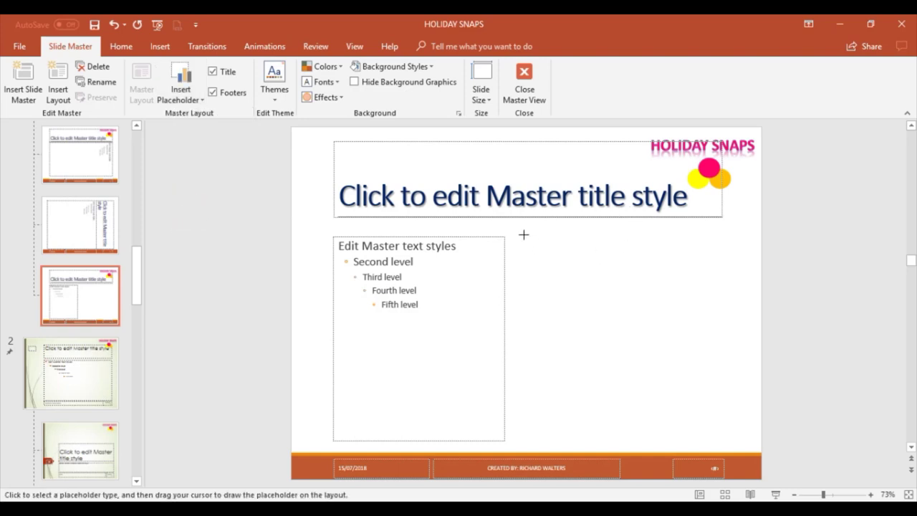
left_click_drag(524, 234, 748, 333)
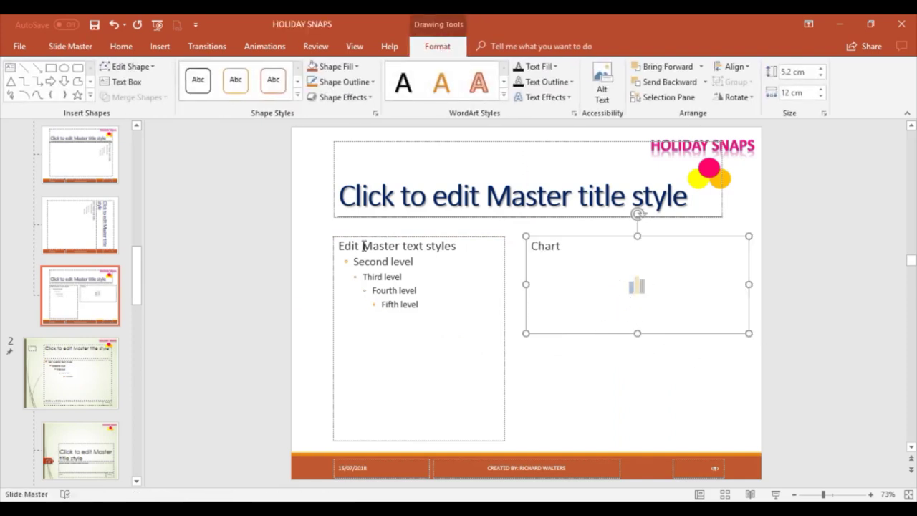
left_click(519, 238)
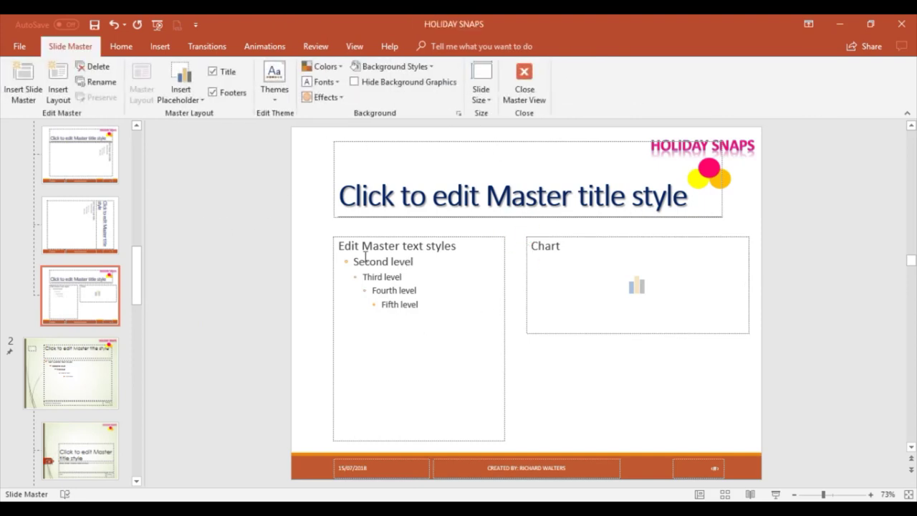
Step: Draw a SmartArt placeholder below the chart placeholder, then select the green second master
left_click(202, 101)
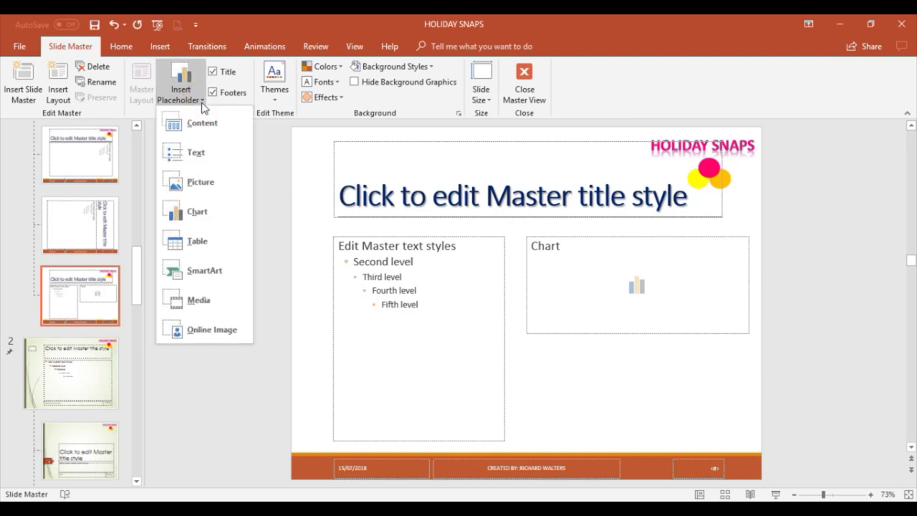
left_click(199, 273)
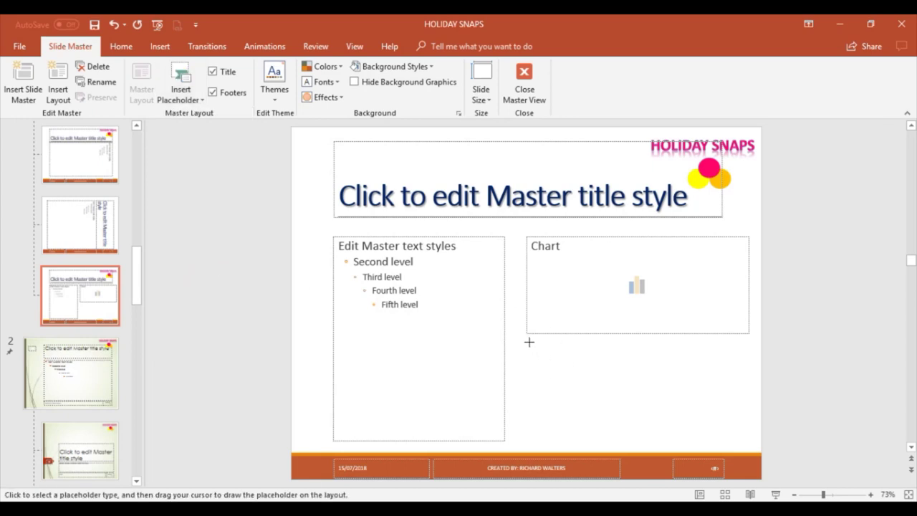
mouse_move(529, 342)
left_mouse_down()
mouse_move(743, 348)
mouse_move(757, 439)
left_mouse_up()
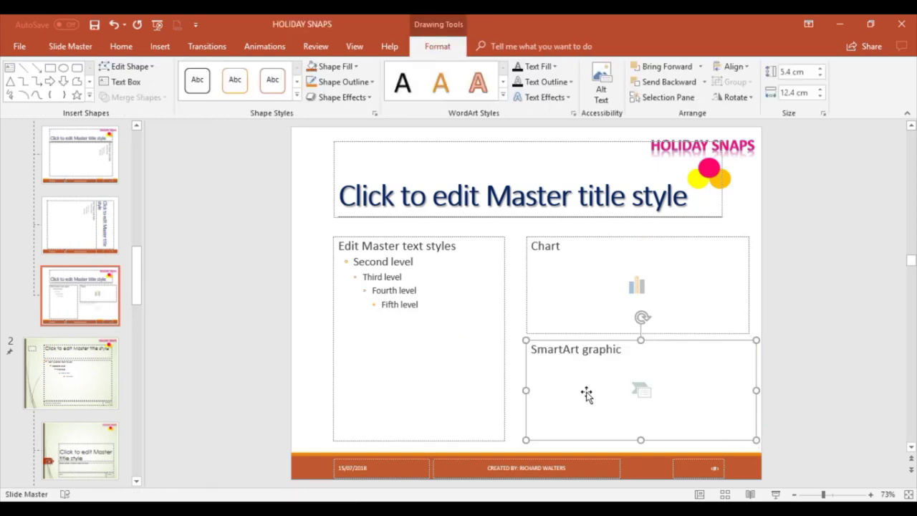
left_click(514, 371)
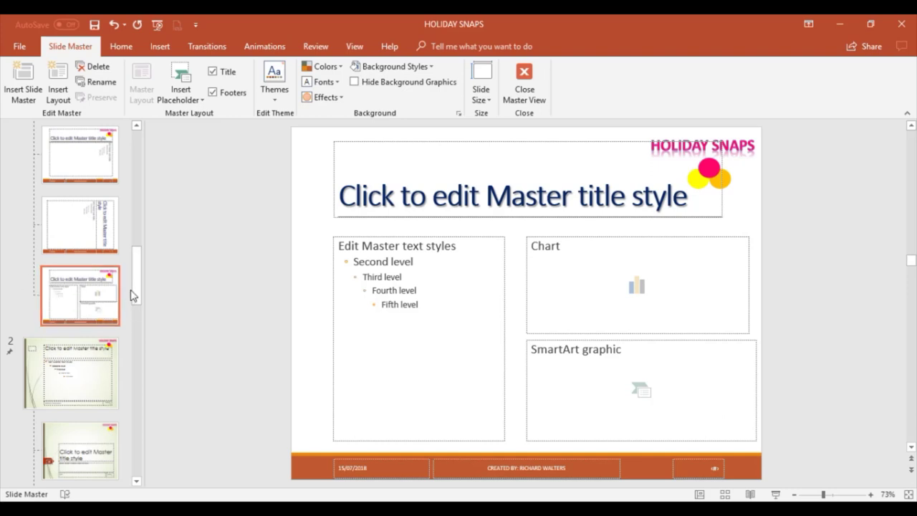
left_click(83, 354)
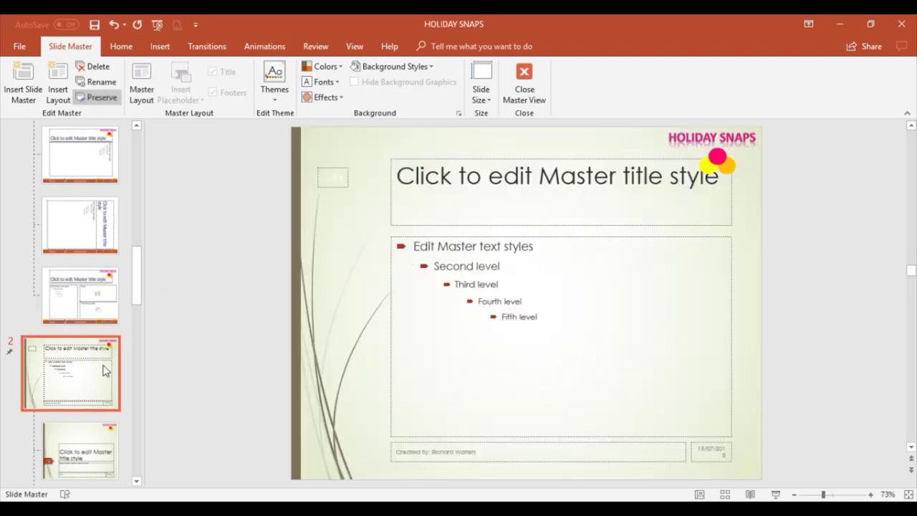
Step: Step through the second master's Title Slide, Section Header, Comparison and Quote Name Card layouts to Vertical Title and Text
scroll(104, 369, "down", 5)
left_click(86, 320)
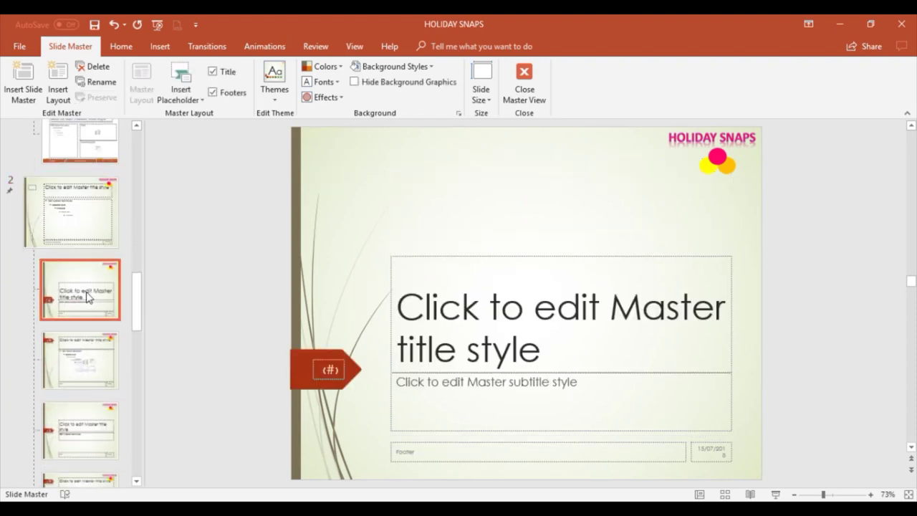
left_click(99, 414)
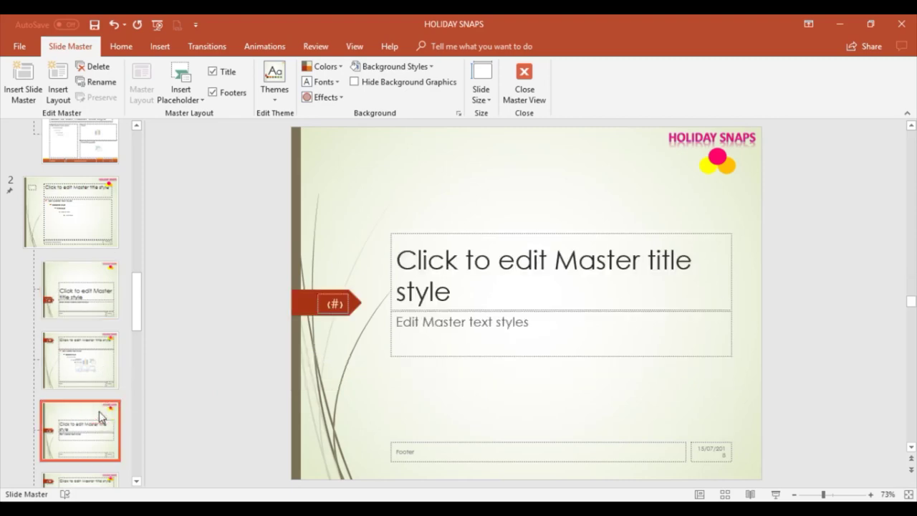
scroll(94, 408, "down", 2)
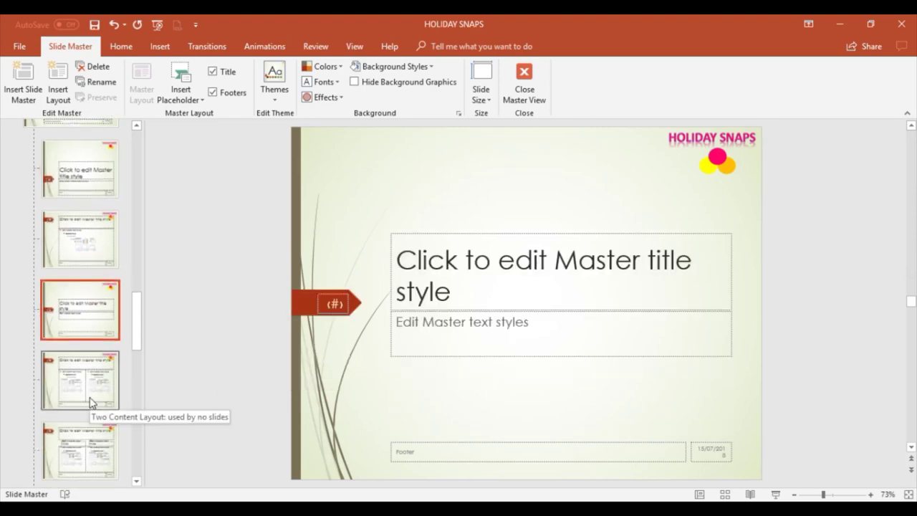
left_click(85, 449)
scroll(86, 448, "down", 5)
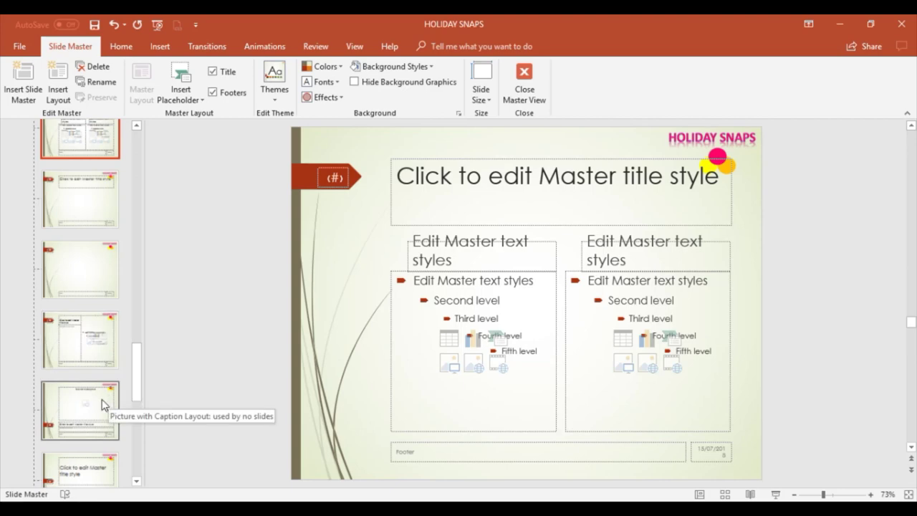
scroll(102, 405, "down", 2)
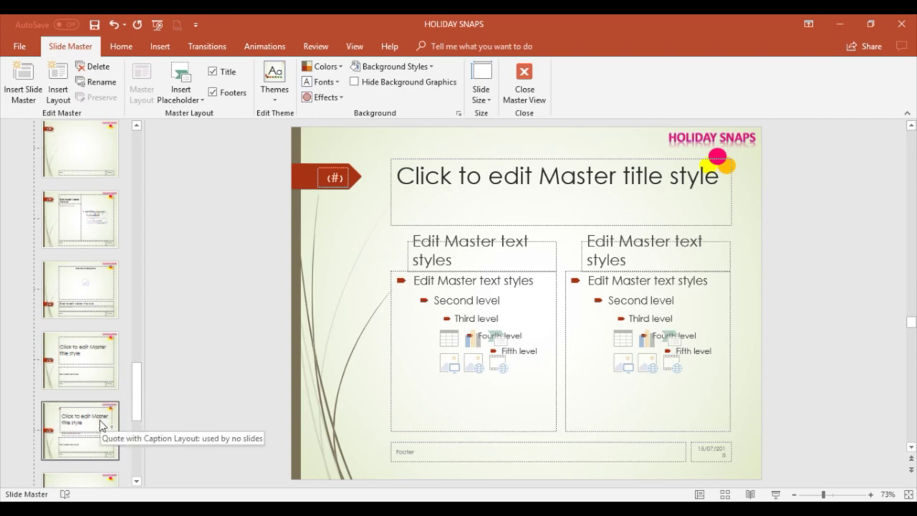
scroll(99, 424, "down", 2)
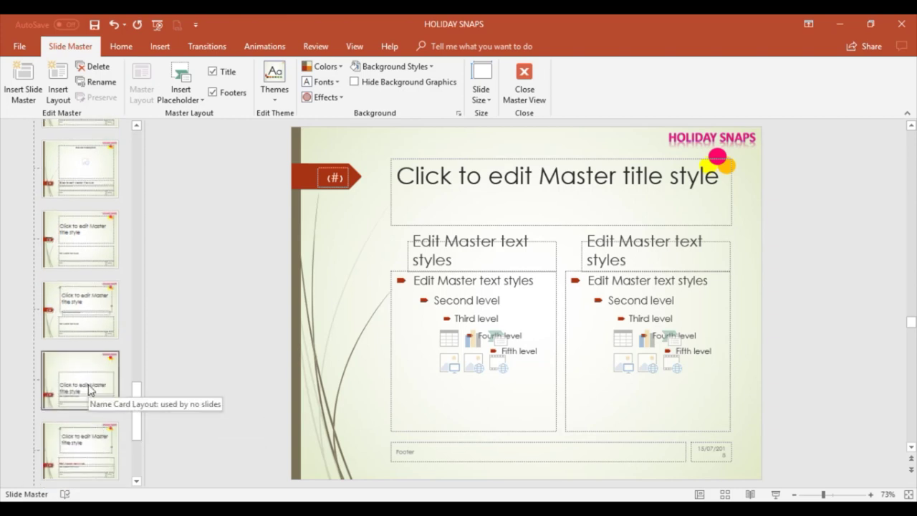
left_click(91, 443)
scroll(90, 440, "down", 3)
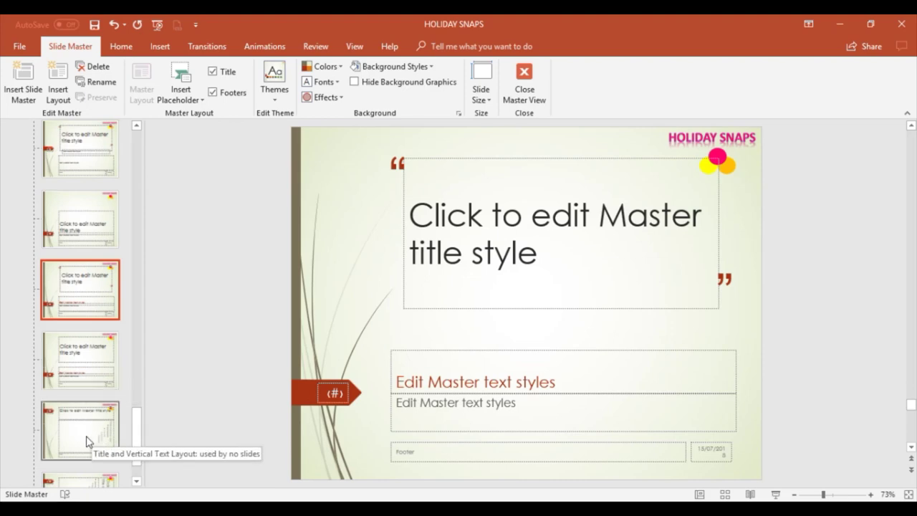
scroll(88, 439, "down", 1)
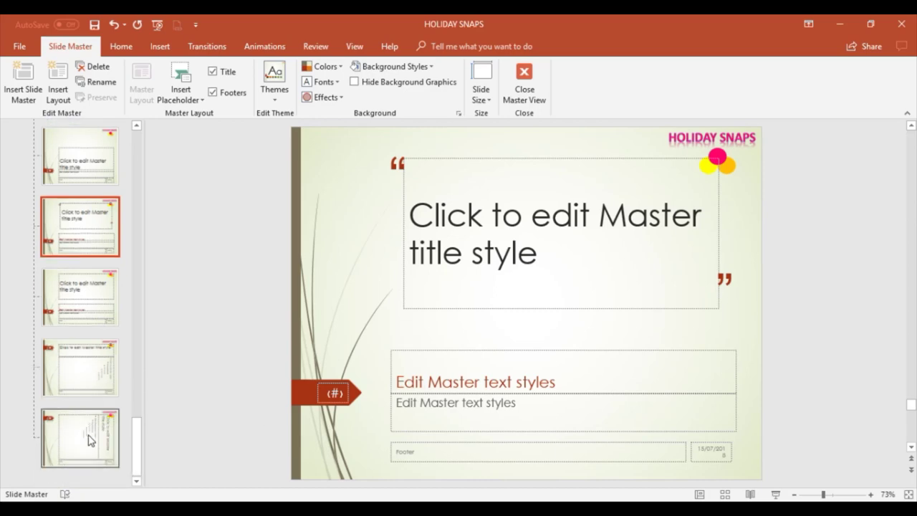
left_click(90, 439)
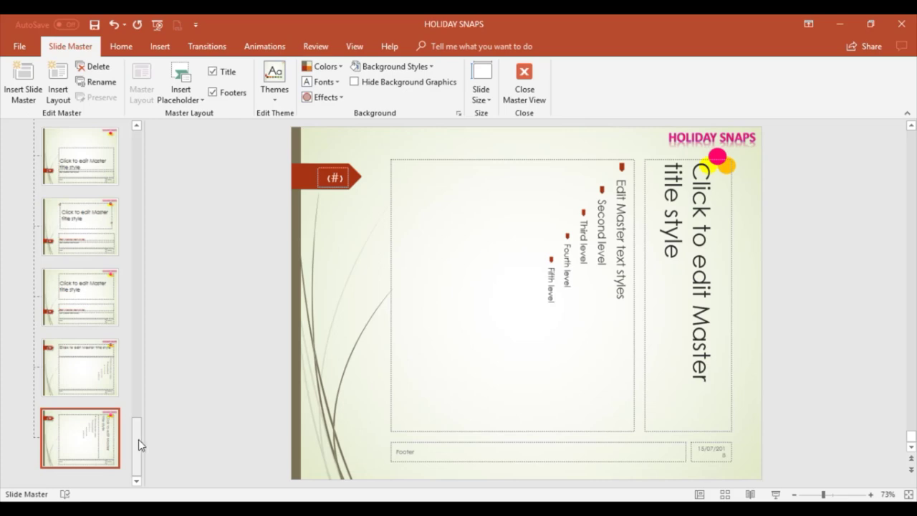
left_click_drag(139, 439, 151, 278)
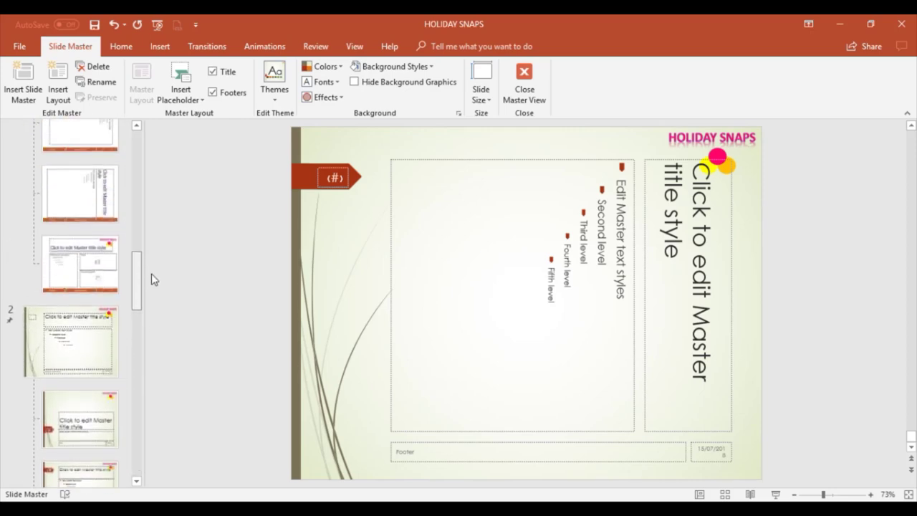
Step: Copy the Holiday Snaps Slide layout and right-click the green master's last layout as paste target
left_click(97, 283)
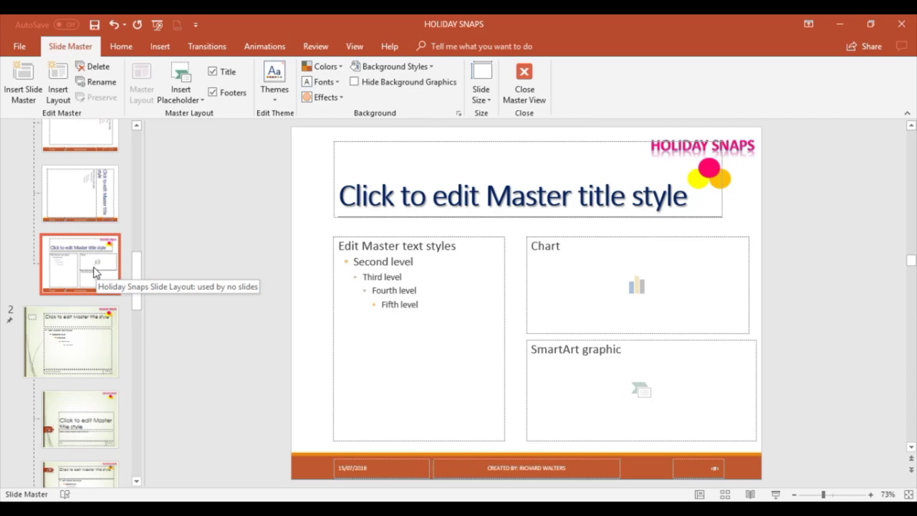
right_click(95, 271)
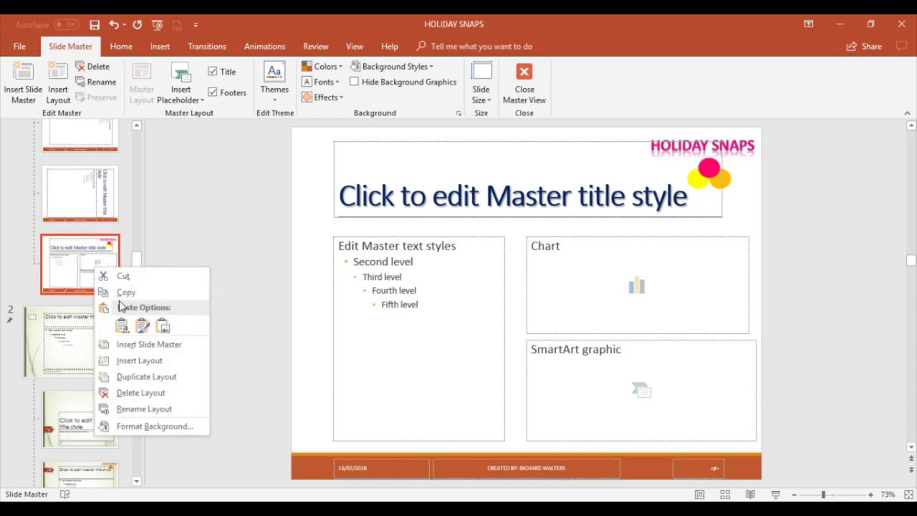
left_click(120, 294)
left_click_drag(136, 294, 147, 479)
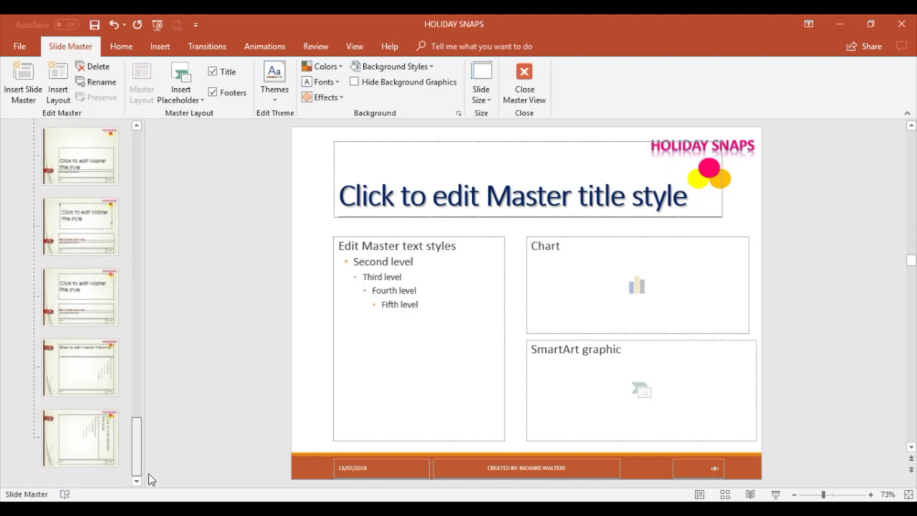
left_click(105, 459)
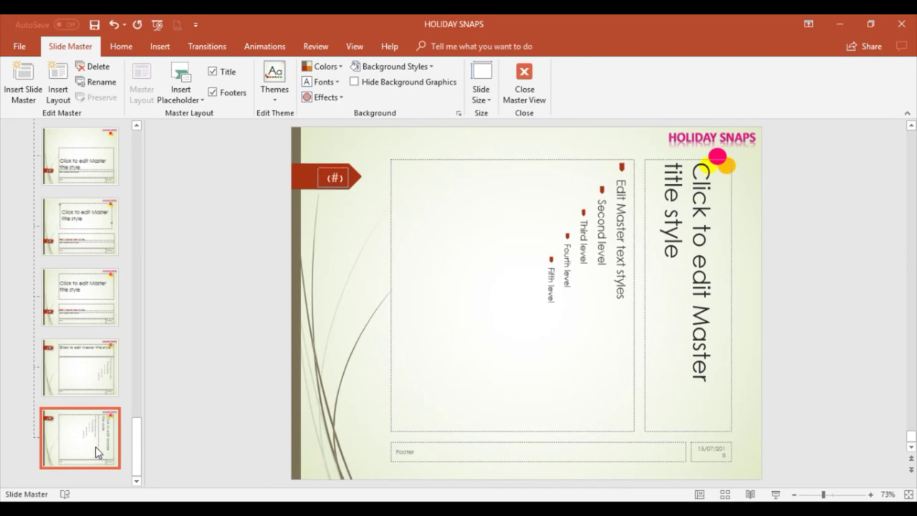
right_click(95, 446)
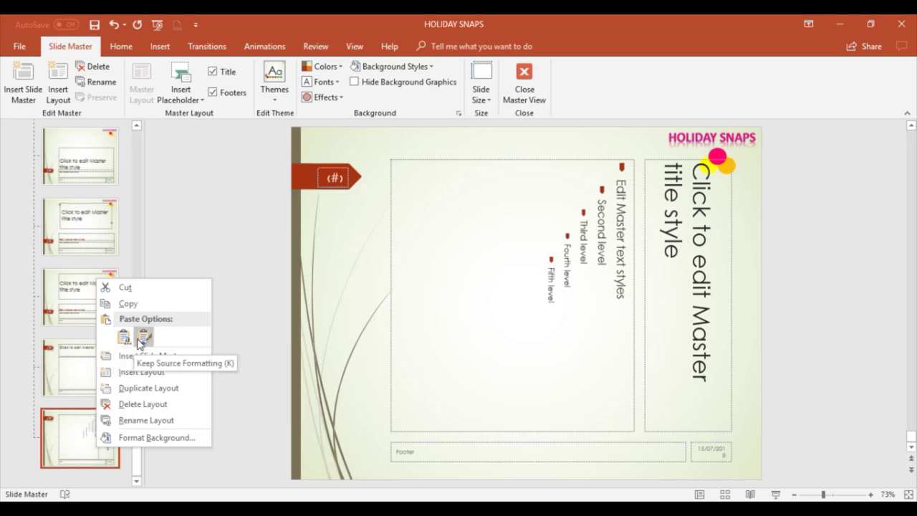
Step: Paste the Holiday Snaps Slide layout using the destination theme under the green master
left_click(124, 336)
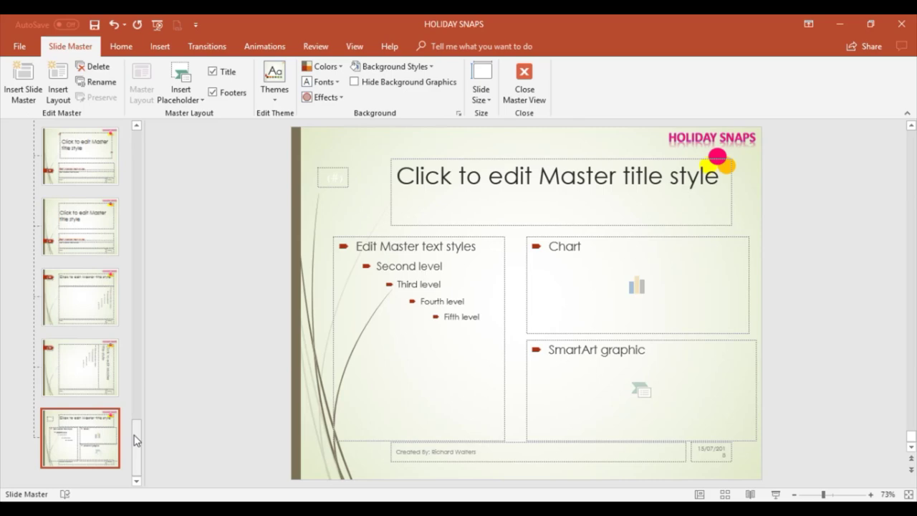
left_click_drag(136, 442, 140, 143)
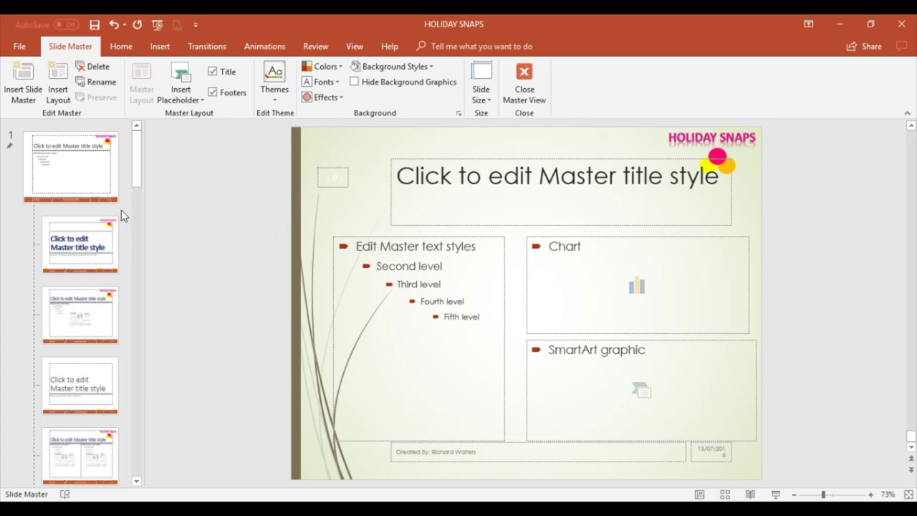
Step: Close Master View and select slide 10, Signing Off
left_click(524, 75)
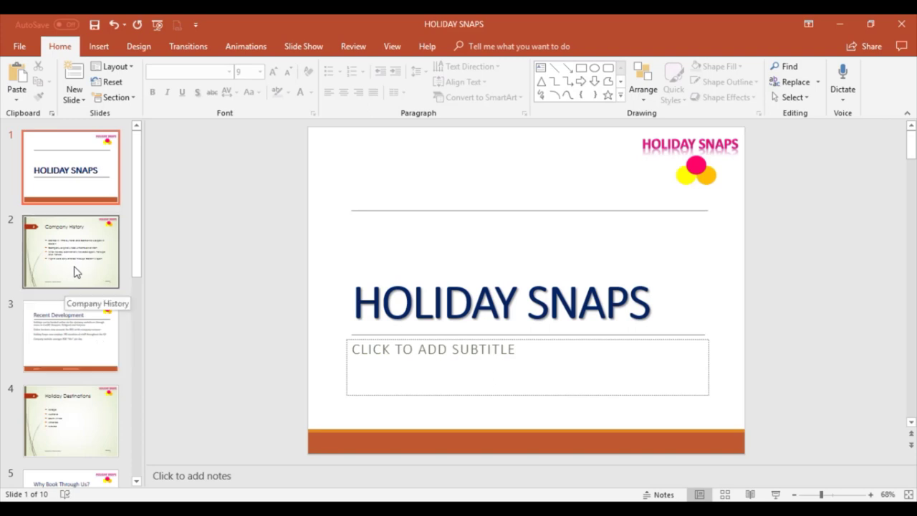
scroll(77, 272, "down", 10)
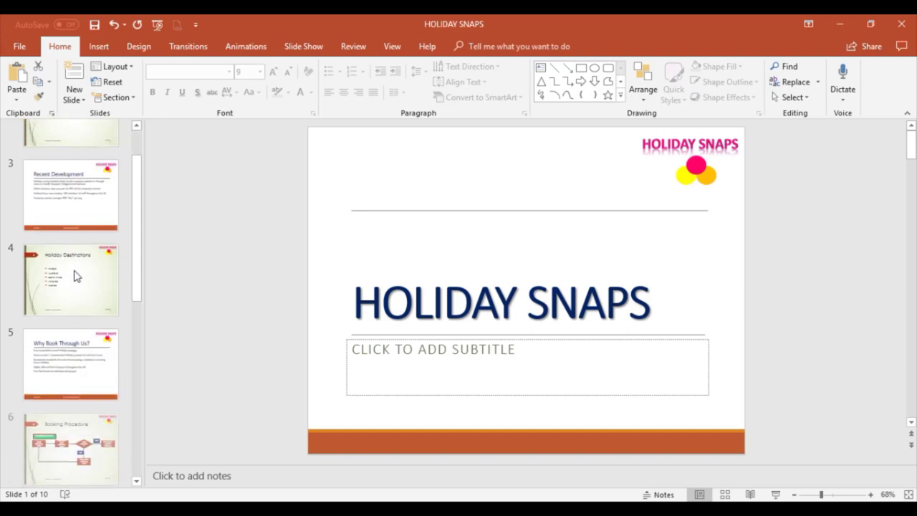
left_click(77, 407)
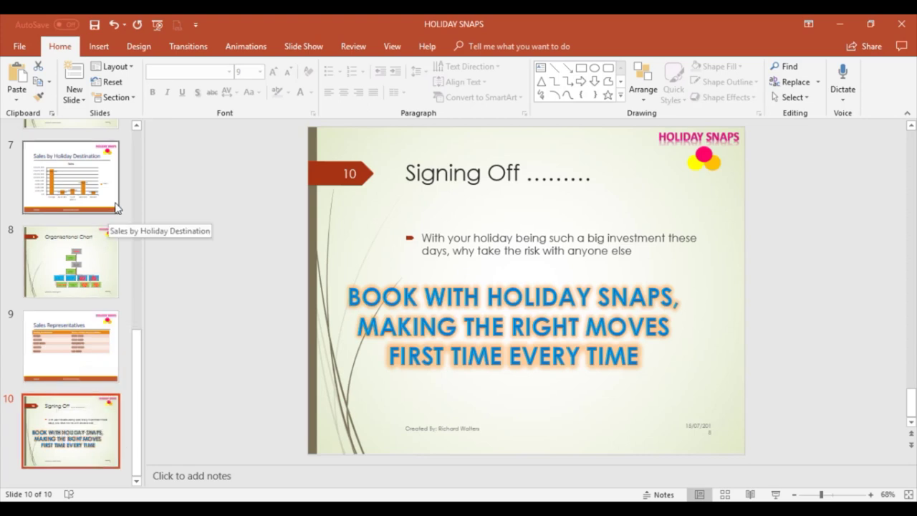
Step: Add slide 11 using the Holiday Snaps Slide layout from the New Slide gallery
left_click(84, 104)
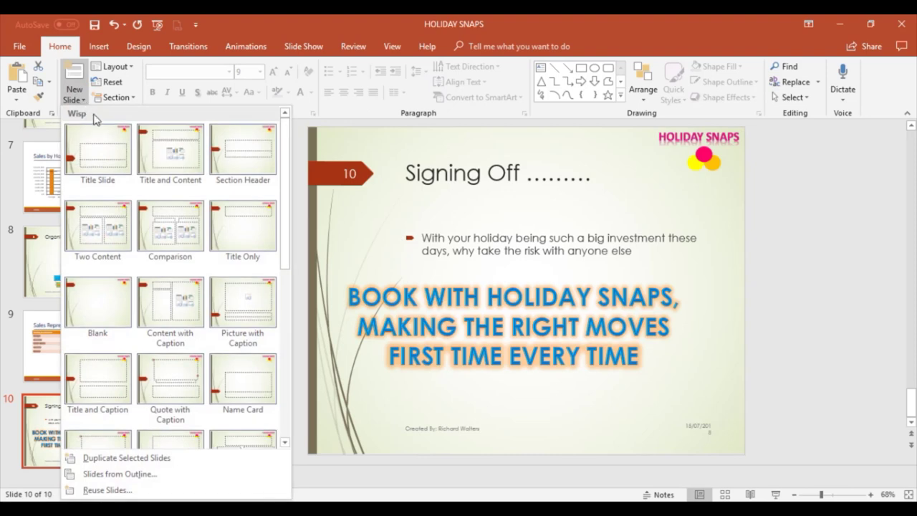
left_click_drag(287, 231, 293, 409)
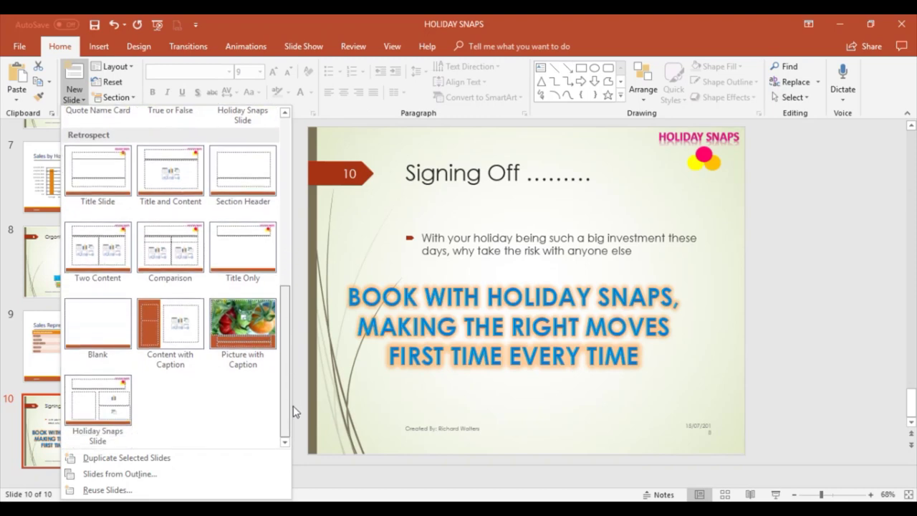
left_click(113, 409)
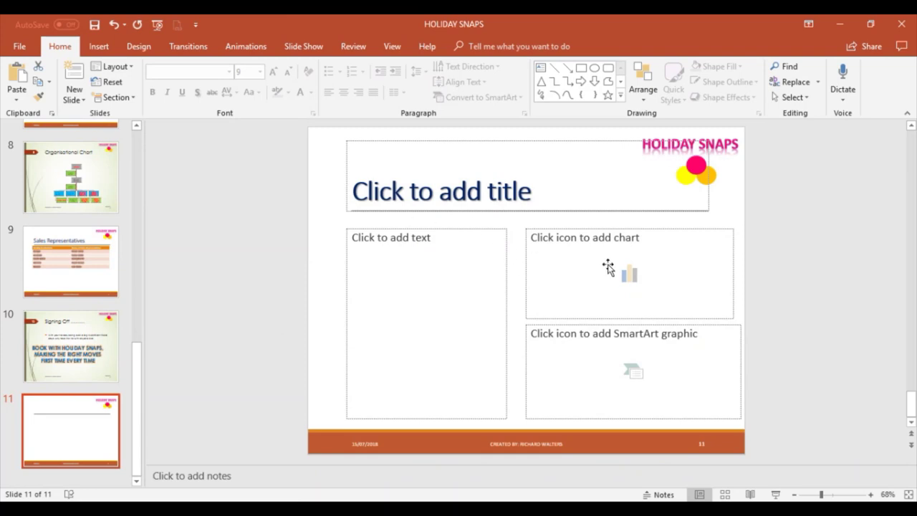
Step: Insert a Process Arrows SmartArt graphic from the Process category into slide 11's placeholder
left_click(634, 370)
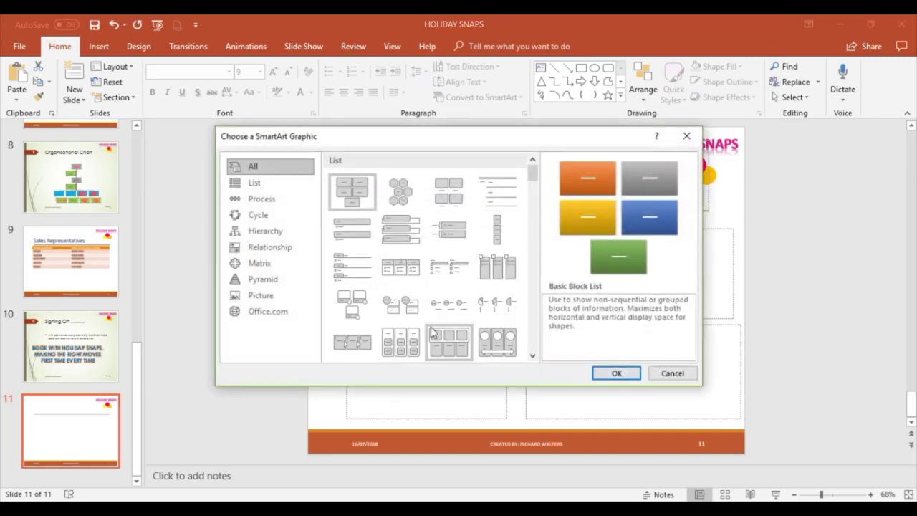
left_click(260, 200)
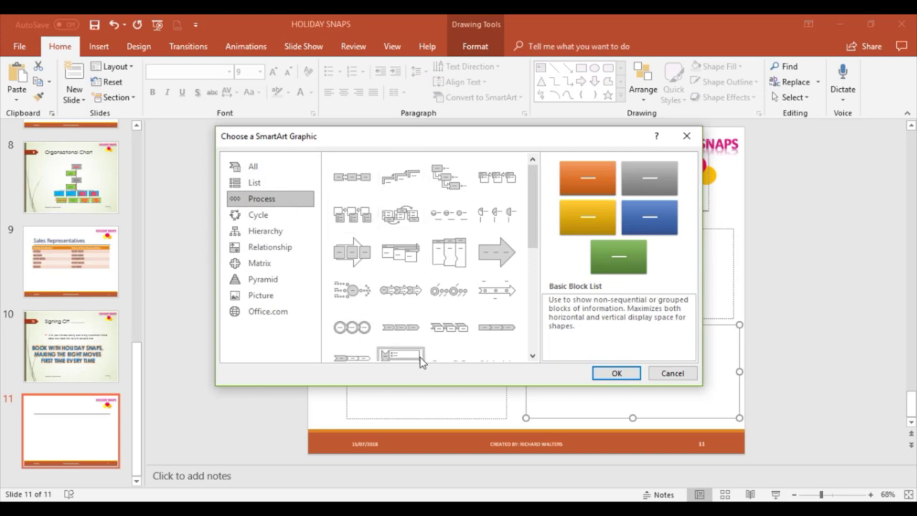
left_click(406, 295)
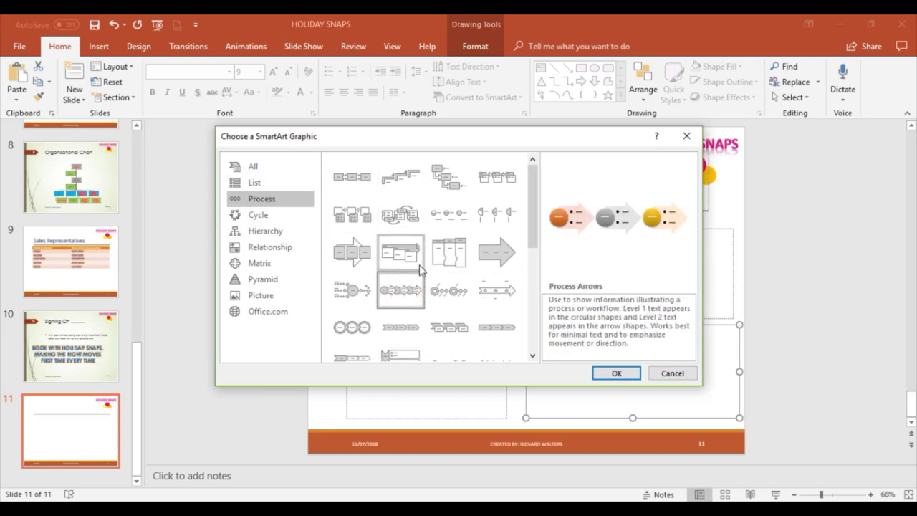
left_click(610, 374)
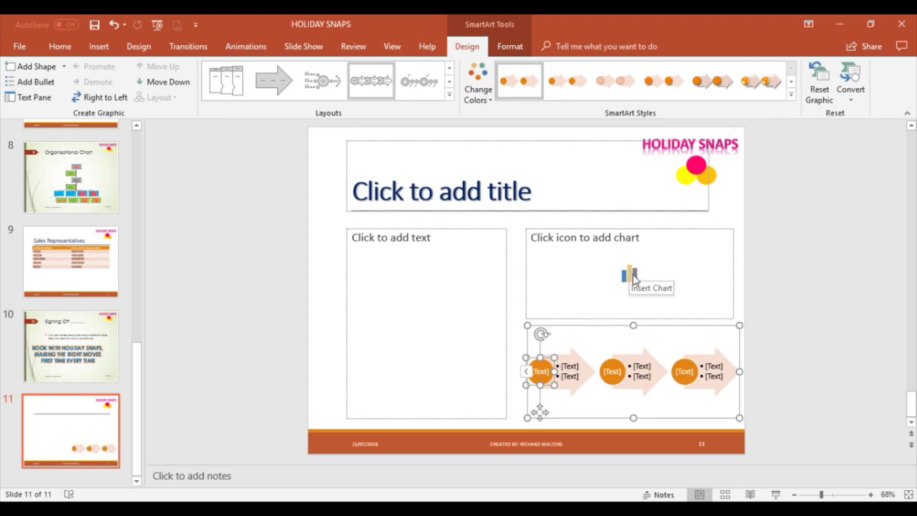
Step: Insert the default Clustered Column chart with sample data and close its datasheet
left_click(633, 277)
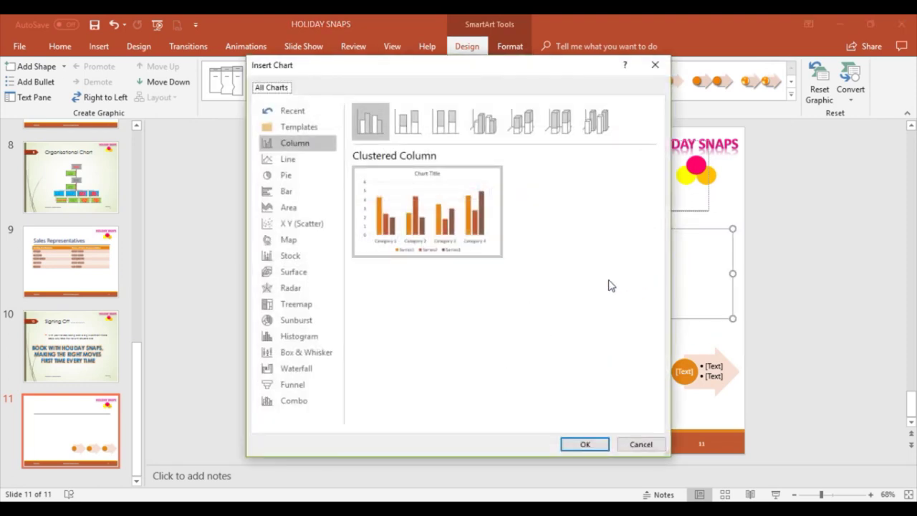
left_click(581, 445)
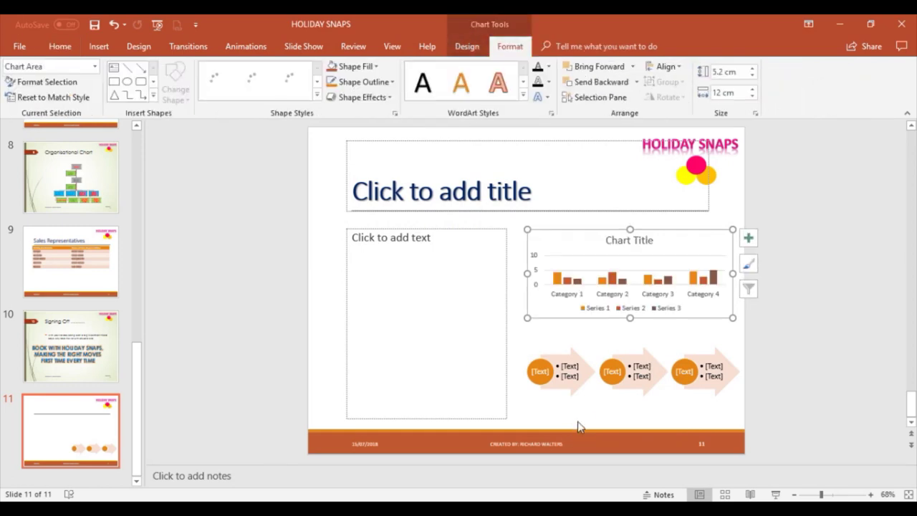
left_click(835, 336)
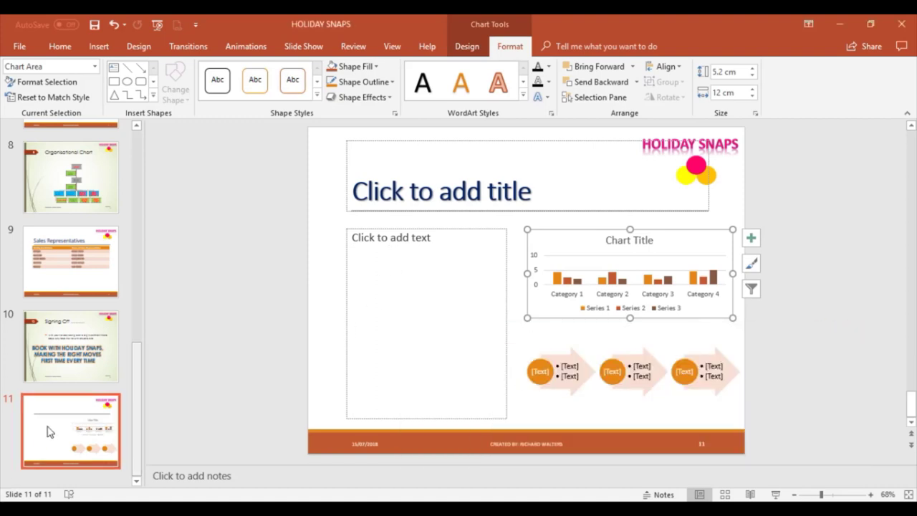
Step: Type 'Hello' into slide 11's empty text placeholder
left_click(374, 240)
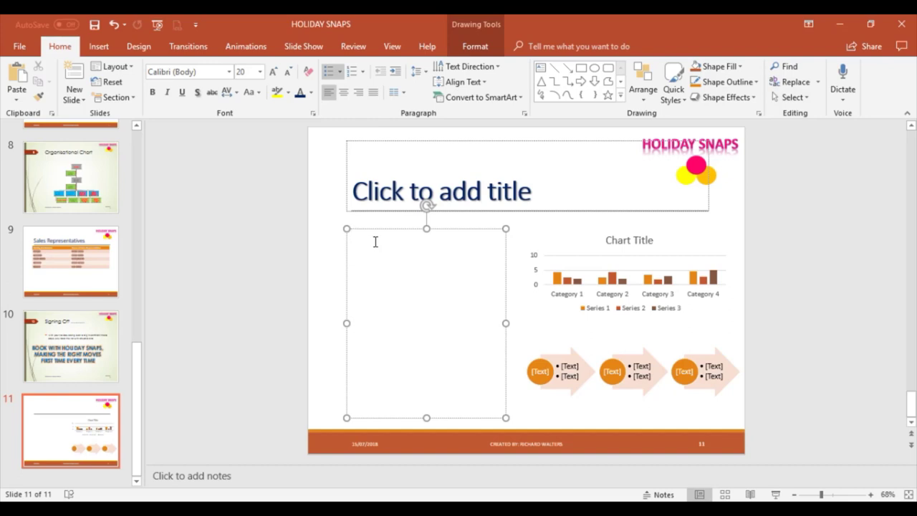
type("Hello")
left_click(544, 222)
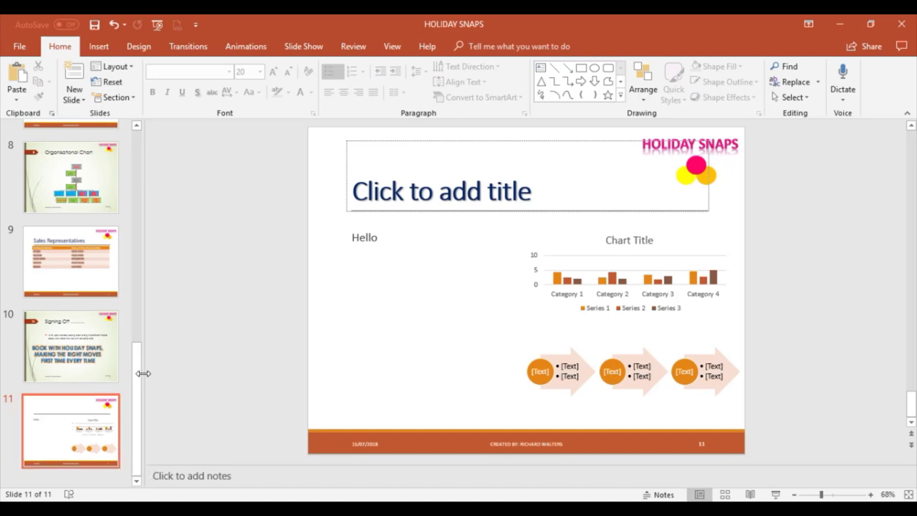
left_click_drag(138, 378, 138, 161)
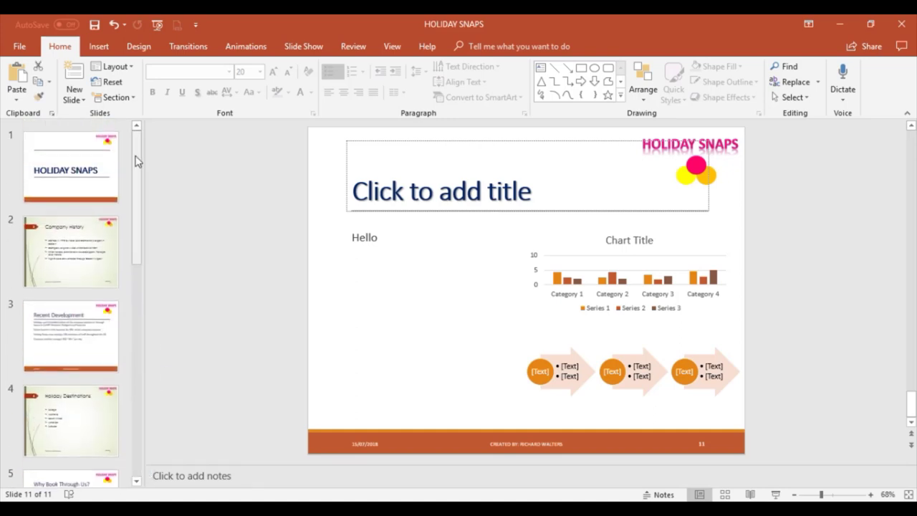